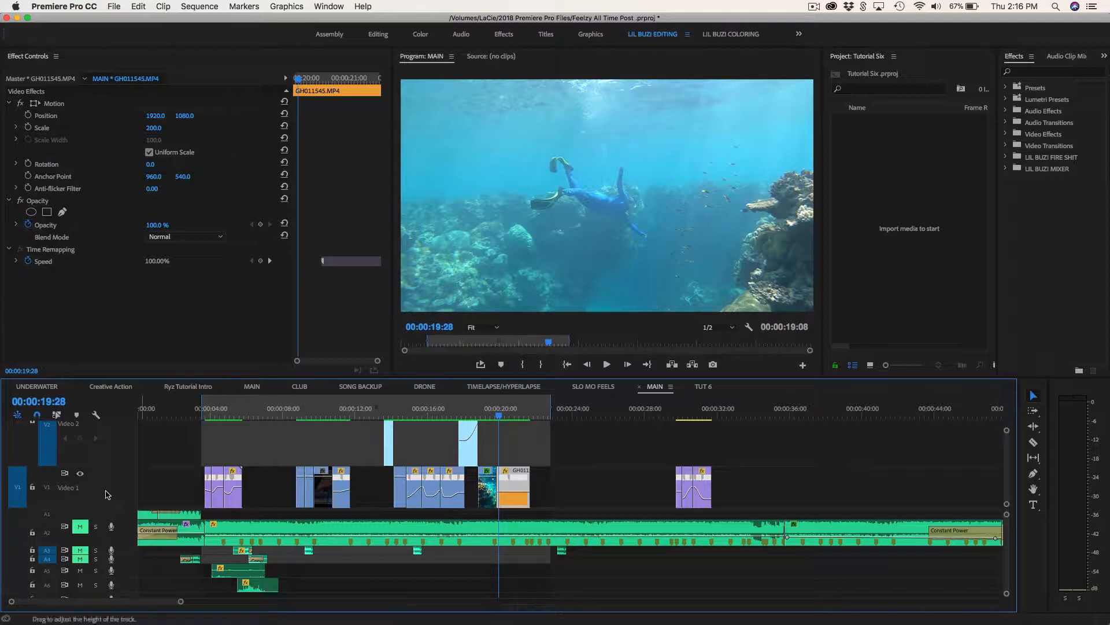
Save the project, bring up the TUT 6 sequence and switch to the Editing workspace.
key(super+s)
click(705, 387)
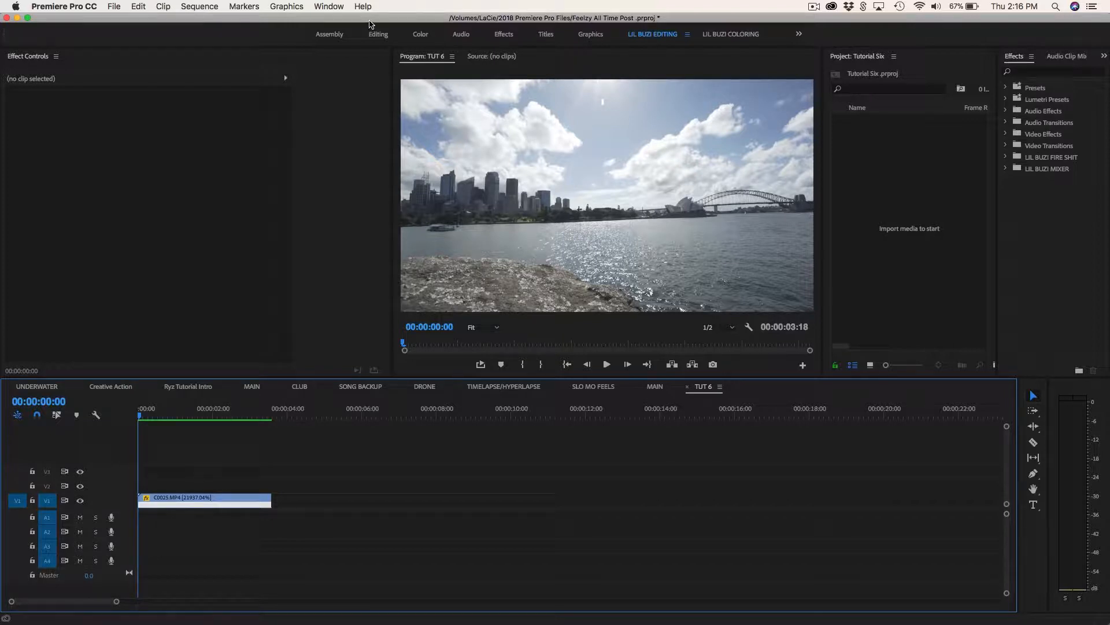
click(379, 34)
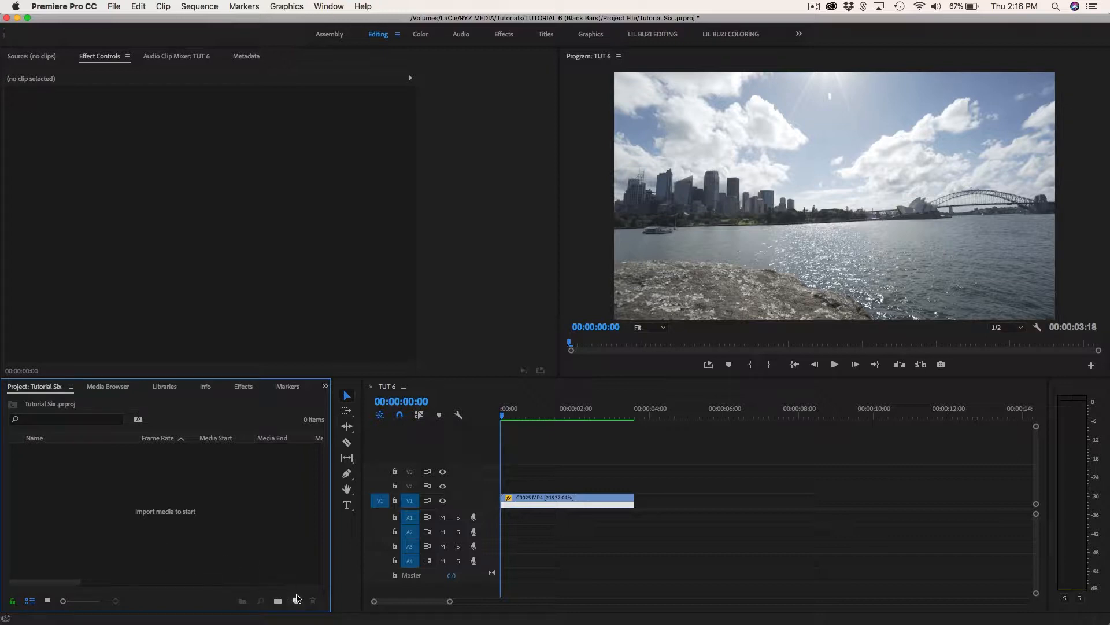
Create a 3840 × 2160 adjustment layer at 29.97 fps and place it on V2, trimmed to the length of C0025.MP4.
click(295, 601)
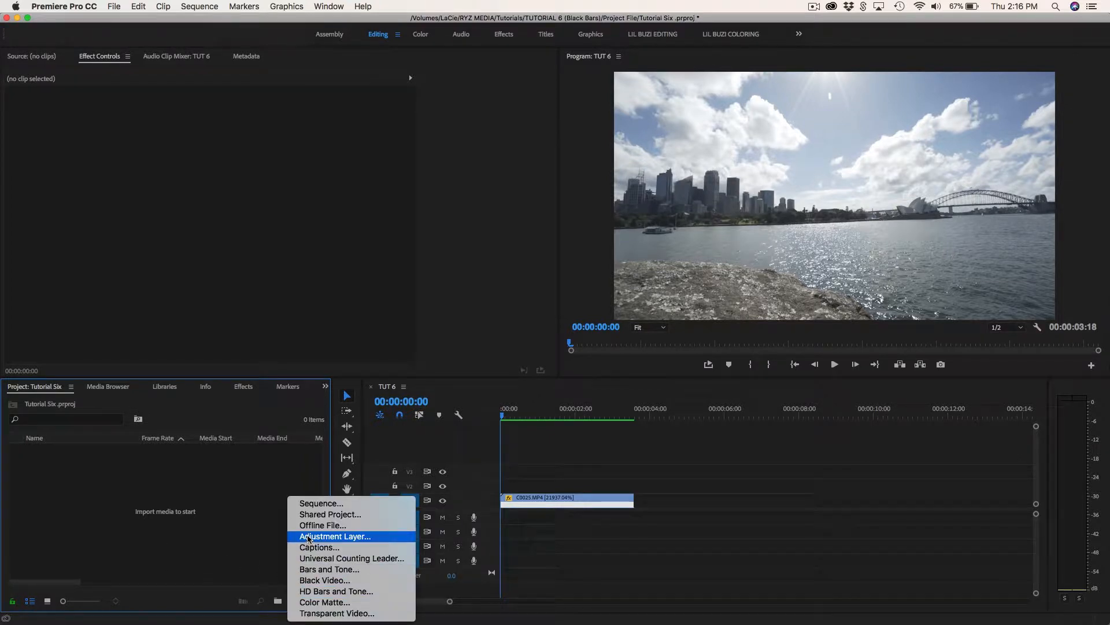
click(310, 536)
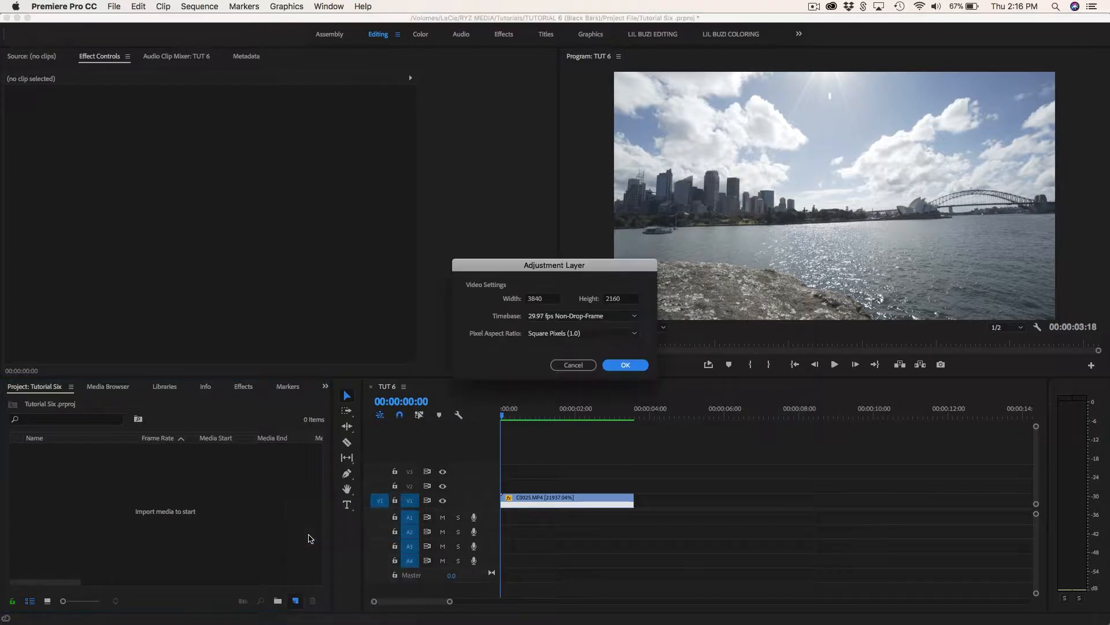
click(623, 366)
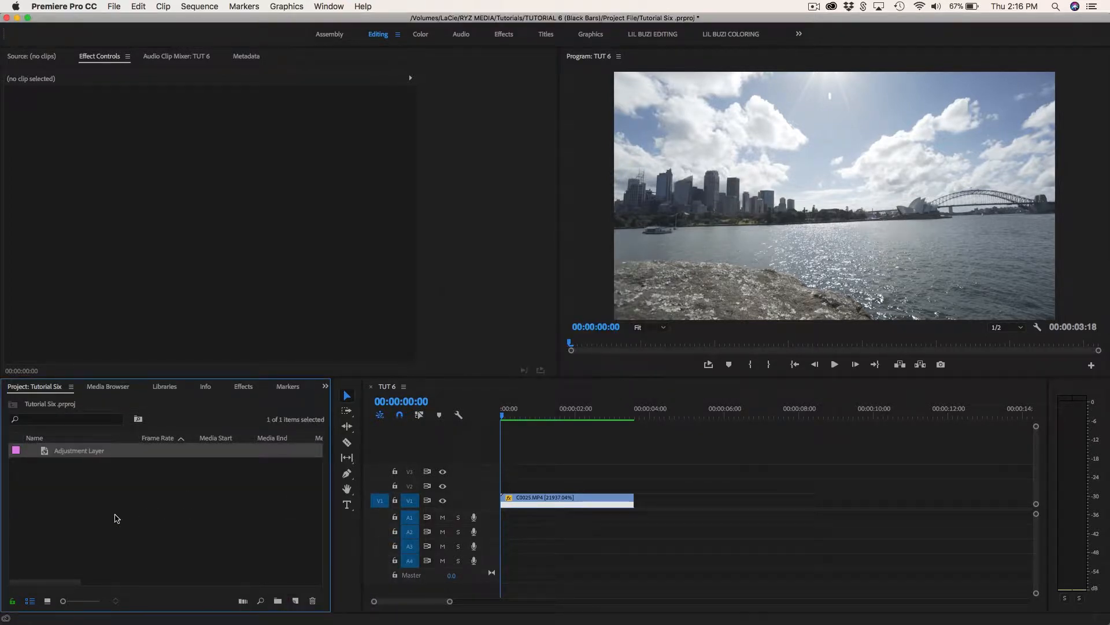
drag(43, 454, 492, 487)
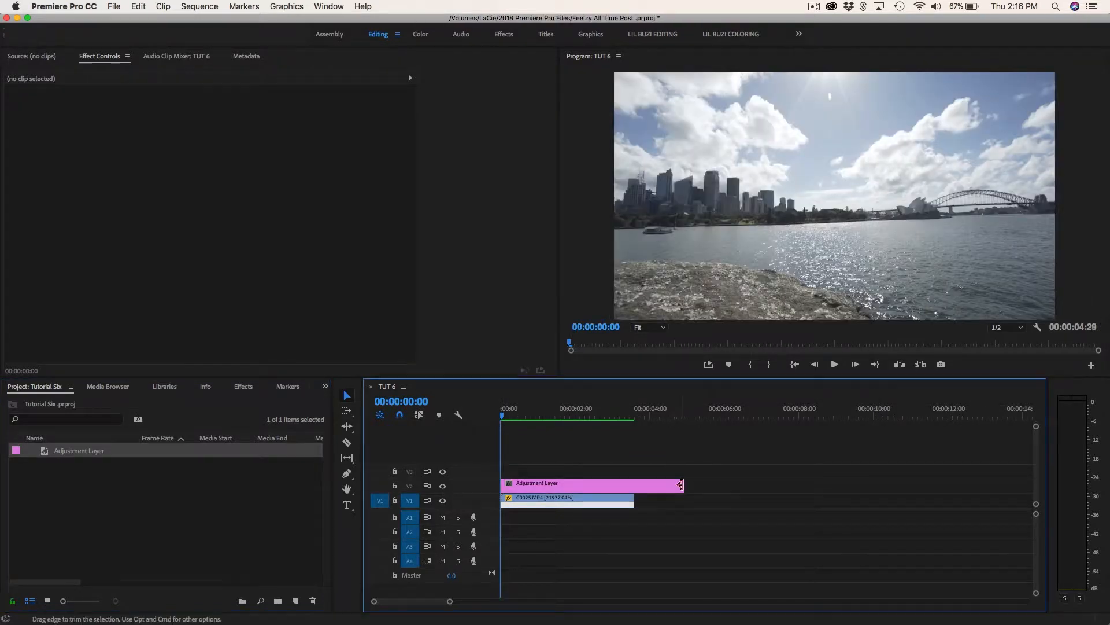
drag(684, 486, 634, 486)
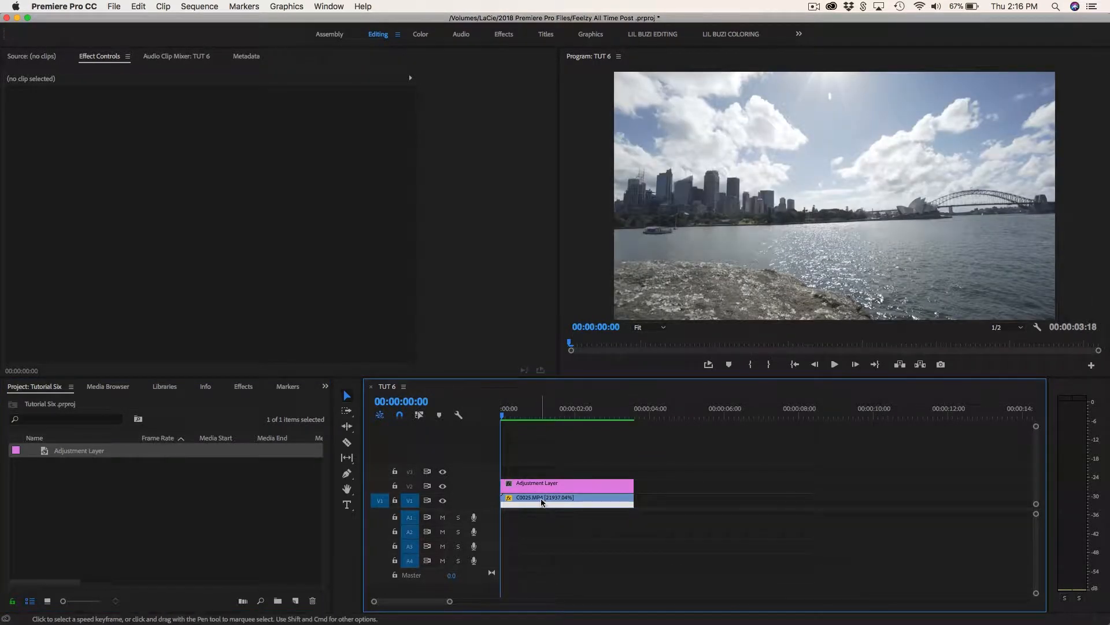
Find the Crop video effect by searching for "crop" and apply it to the adjustment layer on V2.
click(535, 485)
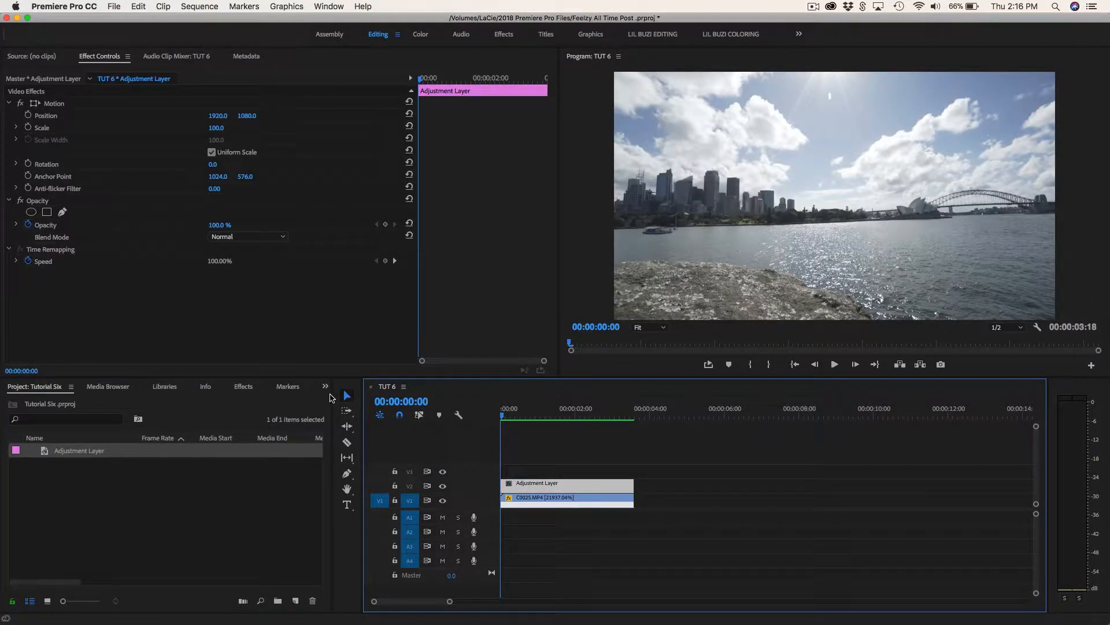
click(326, 387)
click(341, 454)
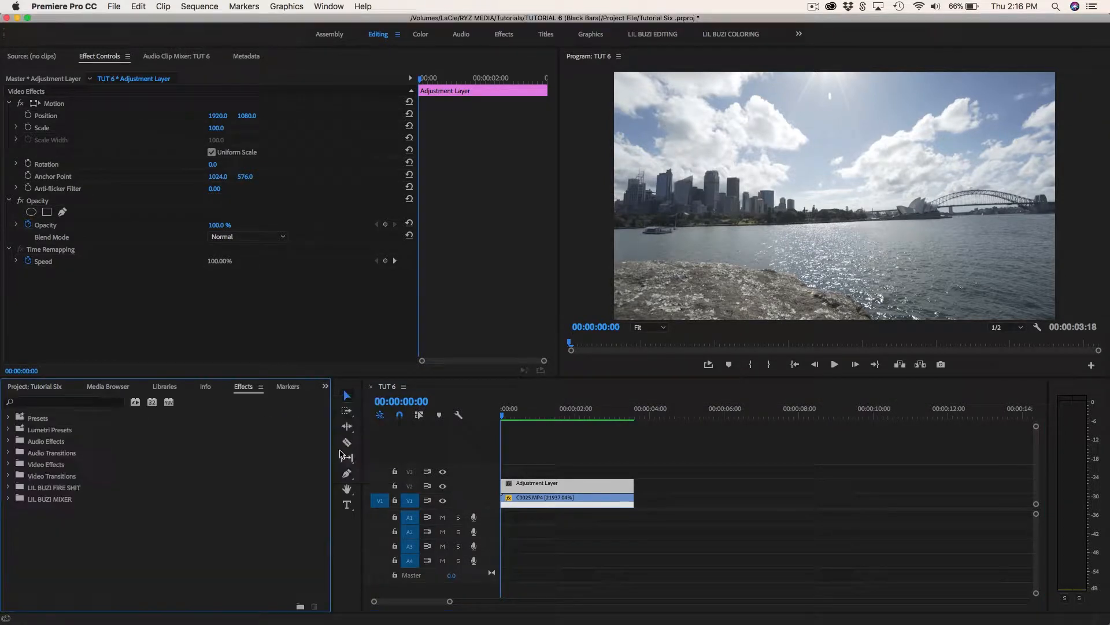
click(63, 402)
text(crop)
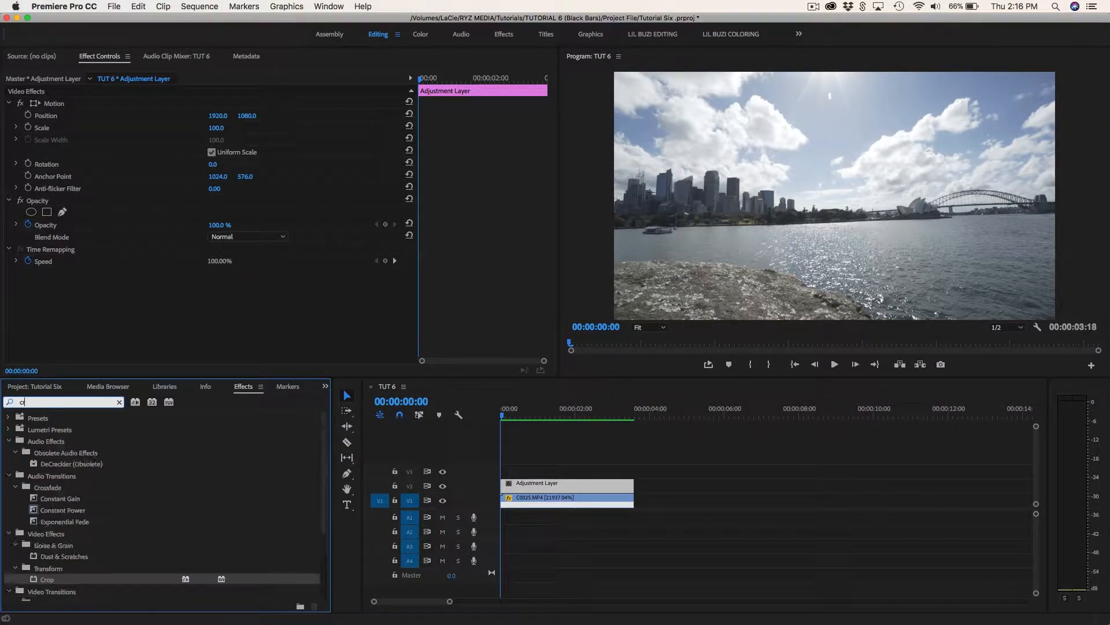
drag(46, 487, 520, 483)
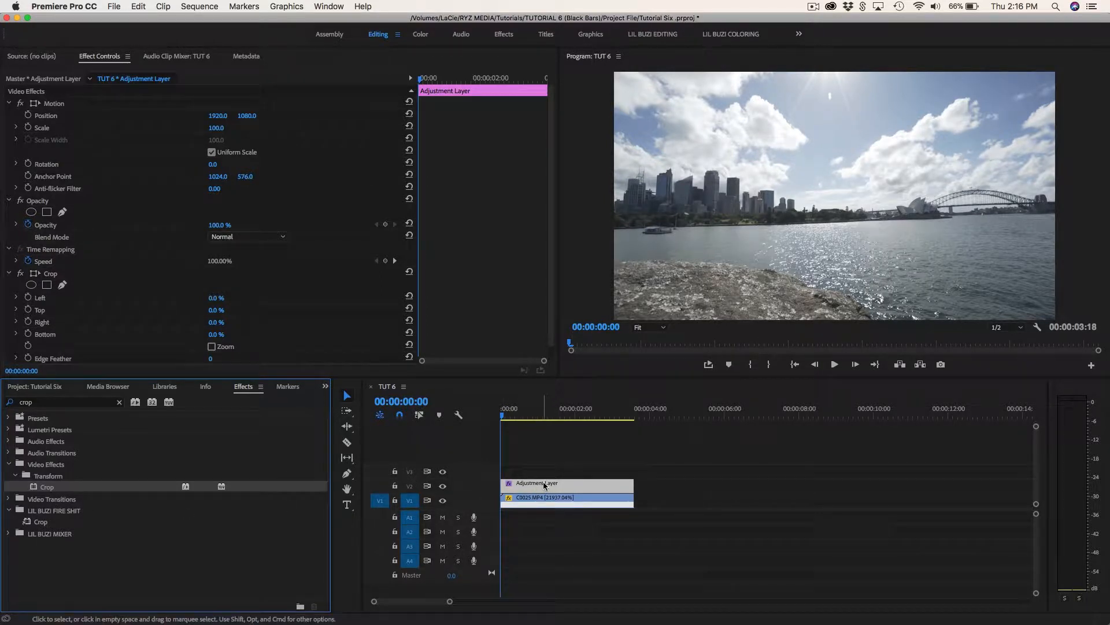
Set the adjustment layer to the sequence's frame size.
scroll(313, 325, down, 1)
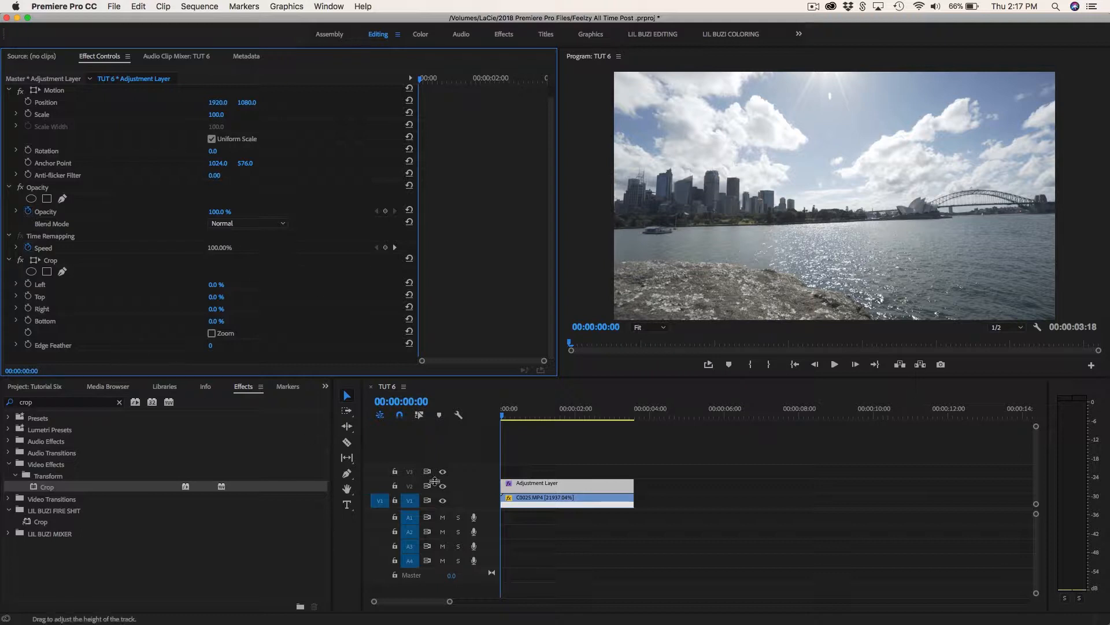
right_click(535, 491)
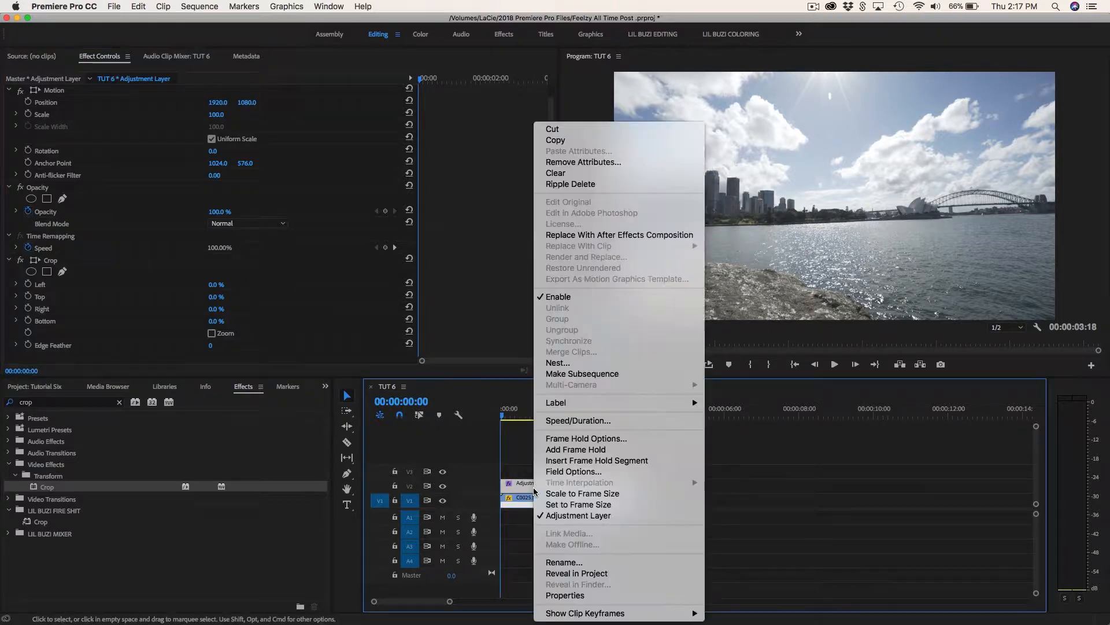
click(545, 505)
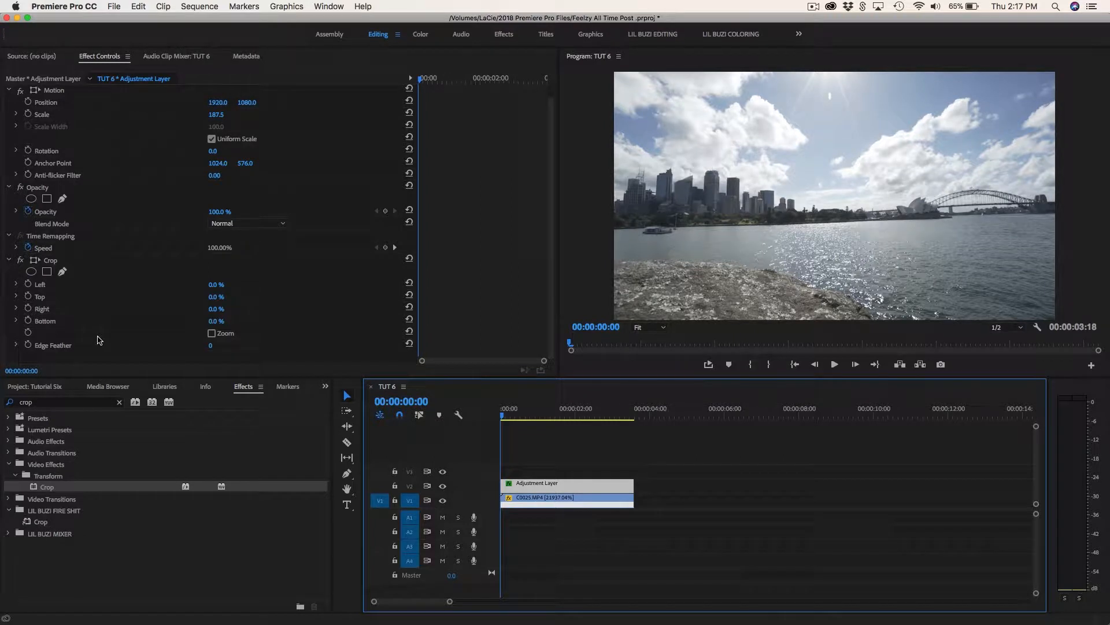
Set the adjustment layer's Crop to 10% at both Top and Bottom to form black bars.
click(215, 296)
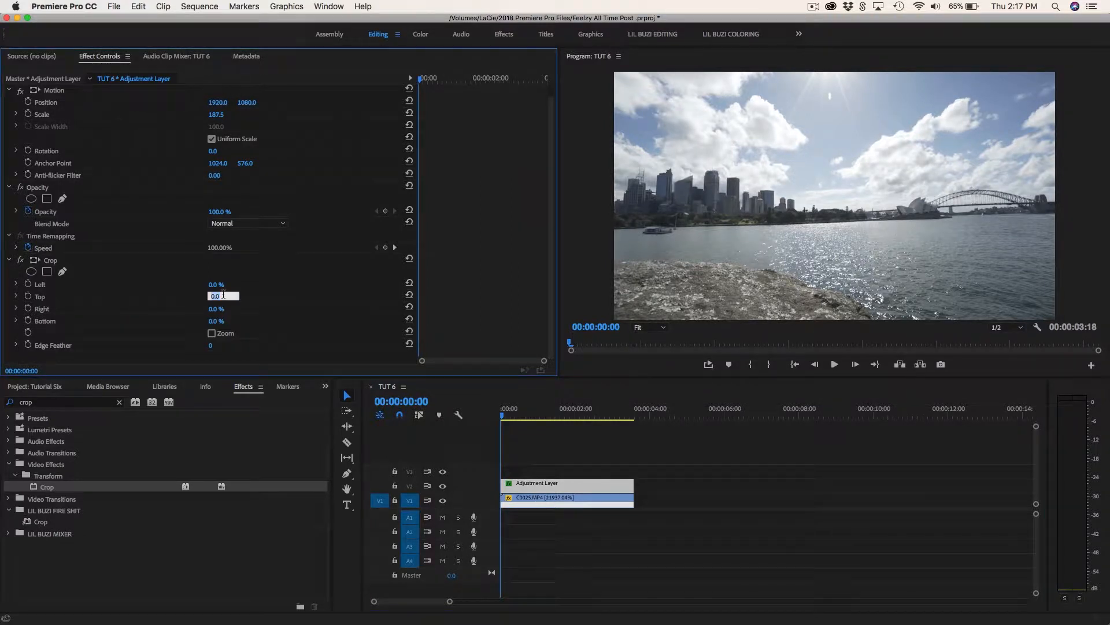
text(10)
key(Return)
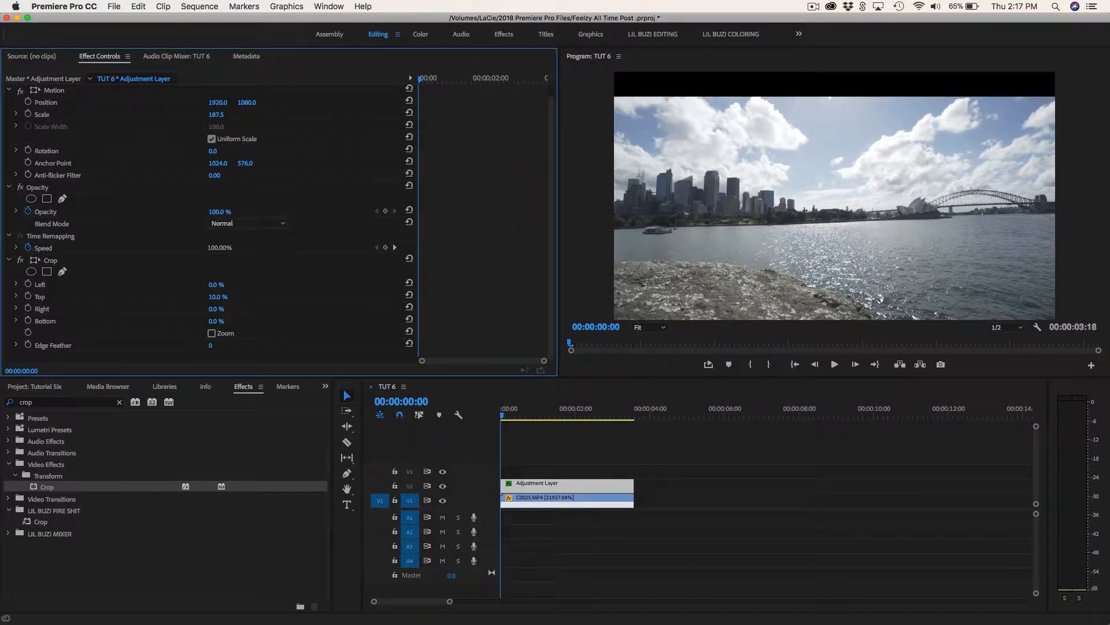
click(223, 320)
text(10)
key(Return)
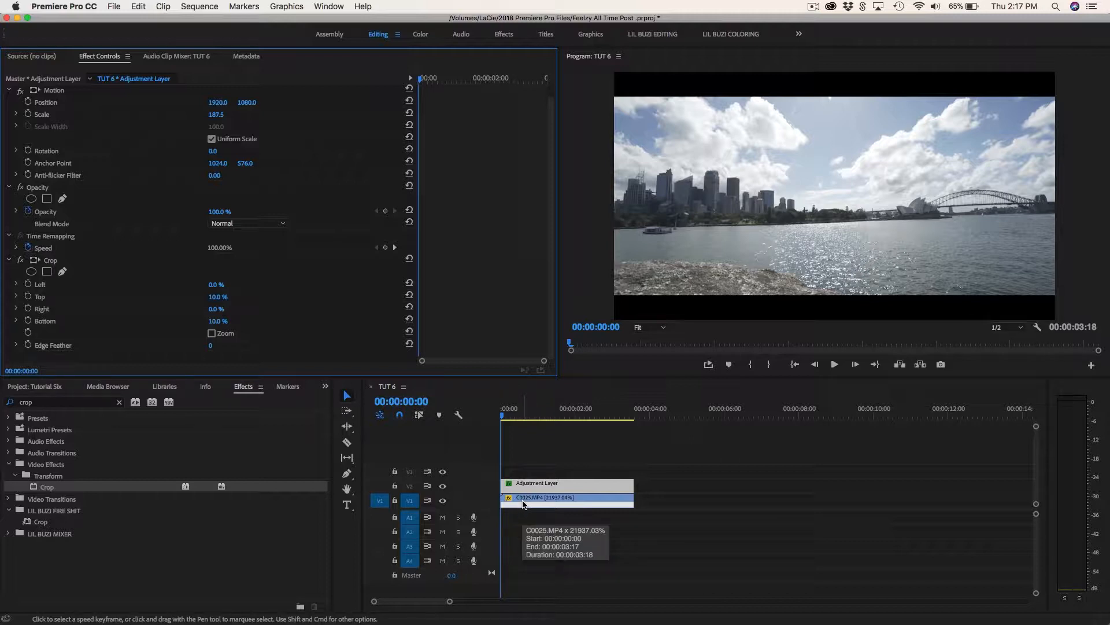
Select the C0025.MP4 clip, play the sequence to review the black bars, and return the playhead to the start.
click(524, 504)
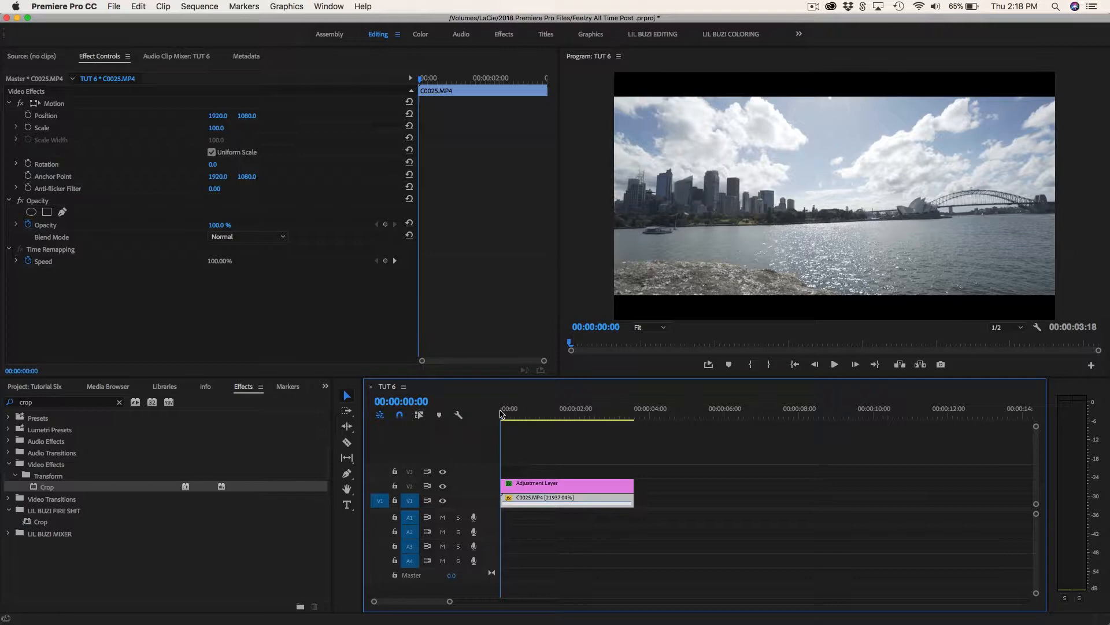
key(space)
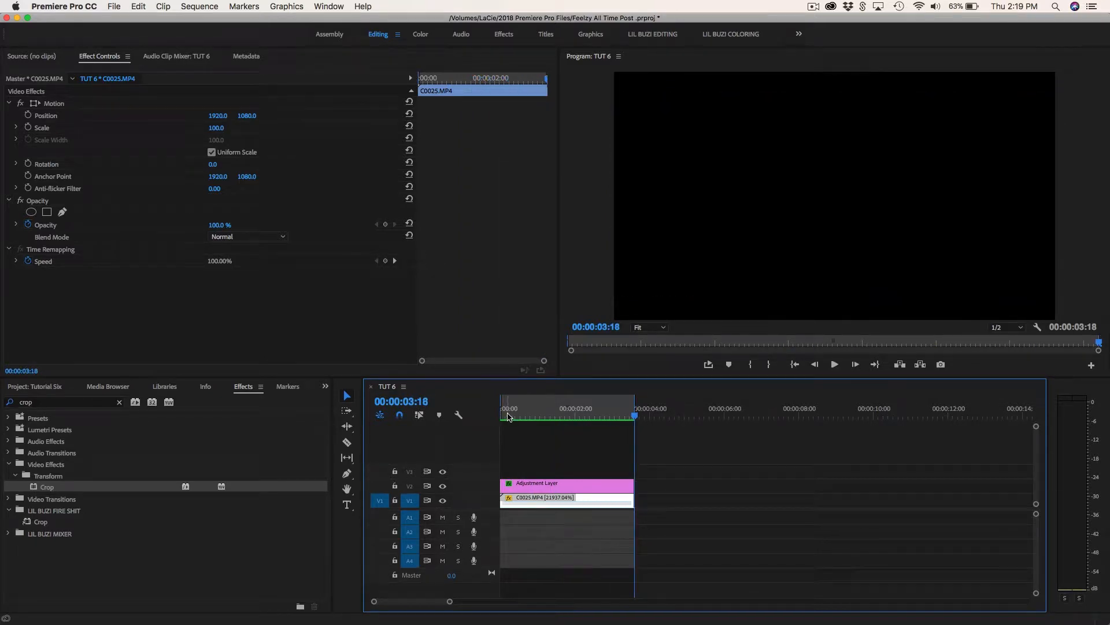
drag(508, 411, 483, 417)
key(space)
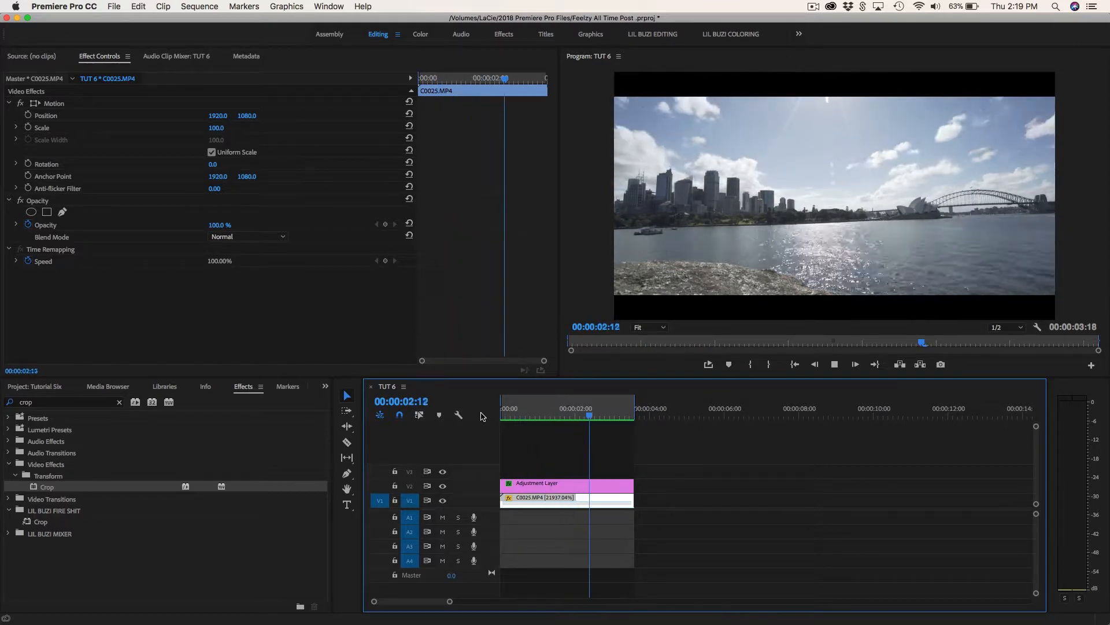
key(space)
drag(523, 420, 499, 419)
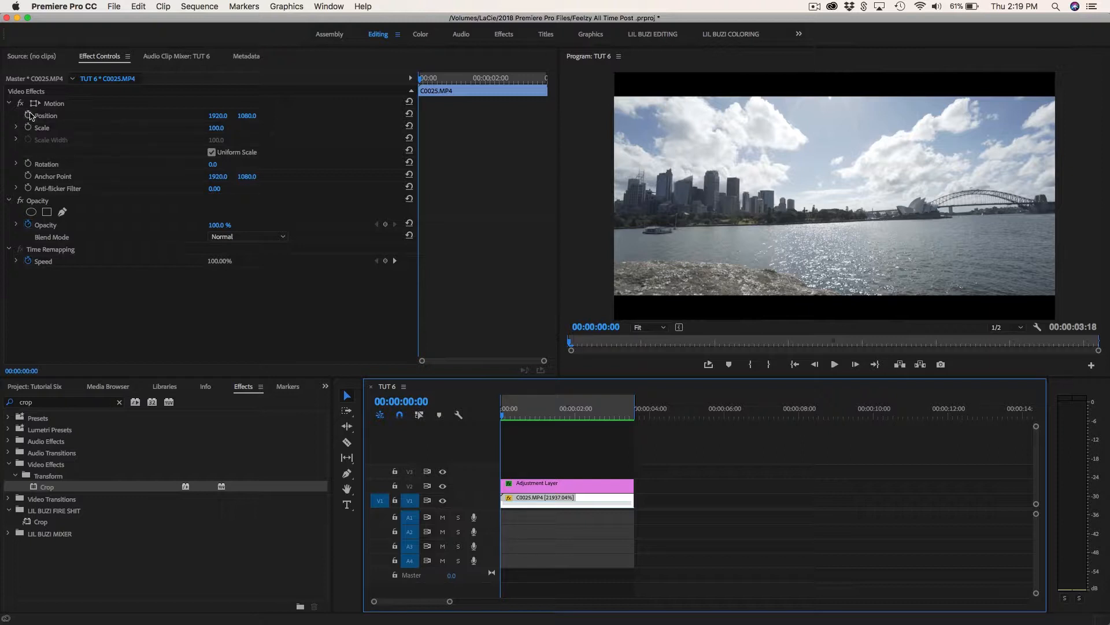
Save the project and keyframe C0025.MP4's Position from the first to the last frame, increasing the vertical value at 00:00:03:17.
key(super+s)
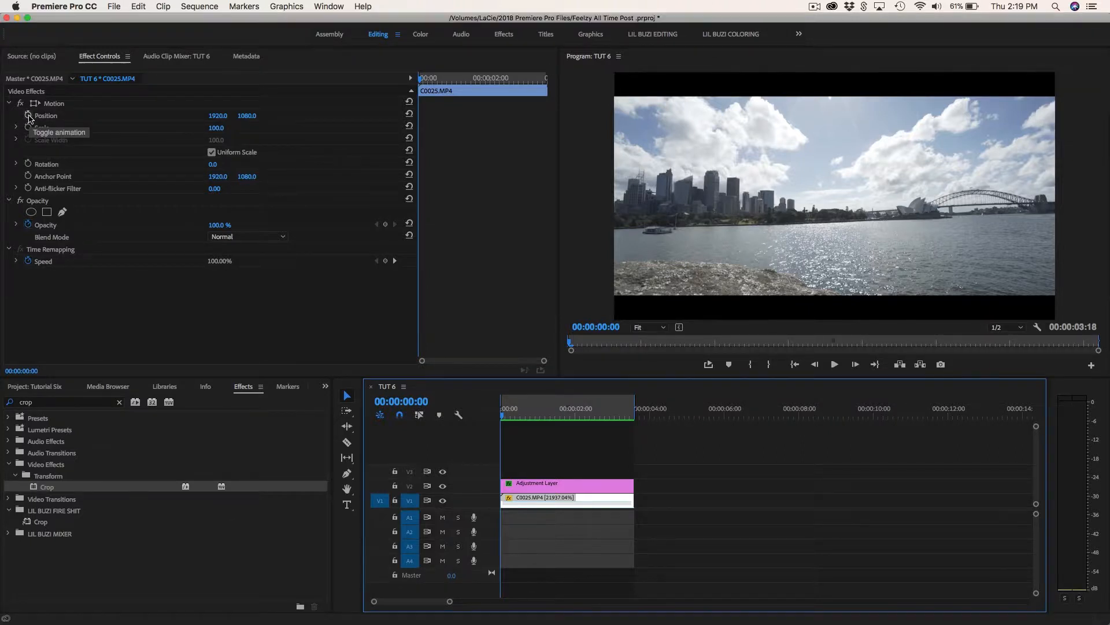
click(27, 115)
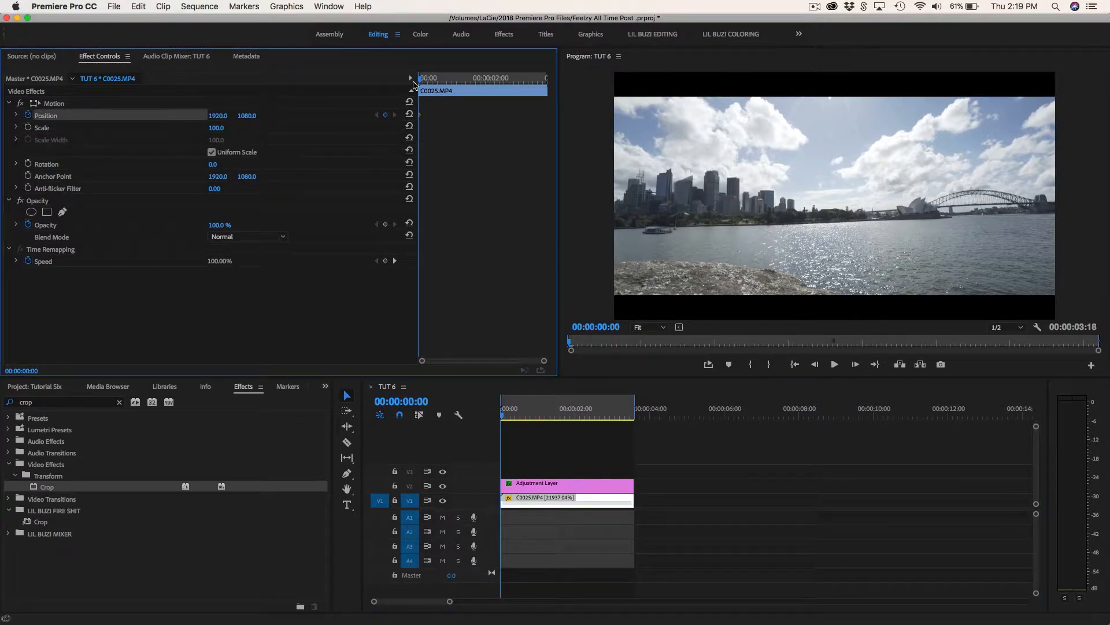
drag(414, 85, 546, 90)
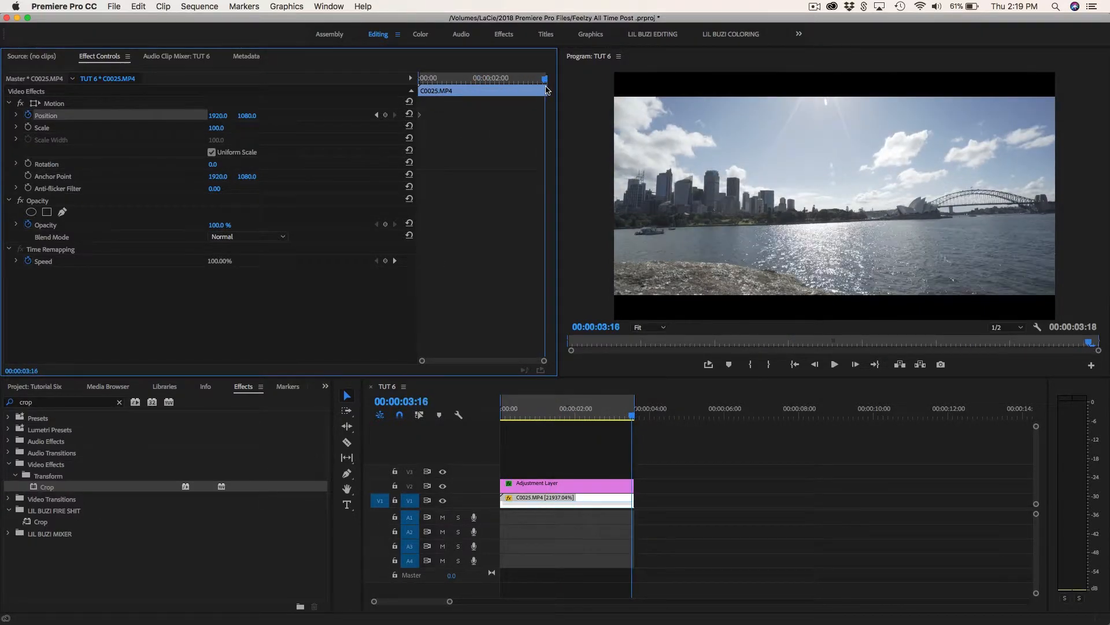
key(Right)
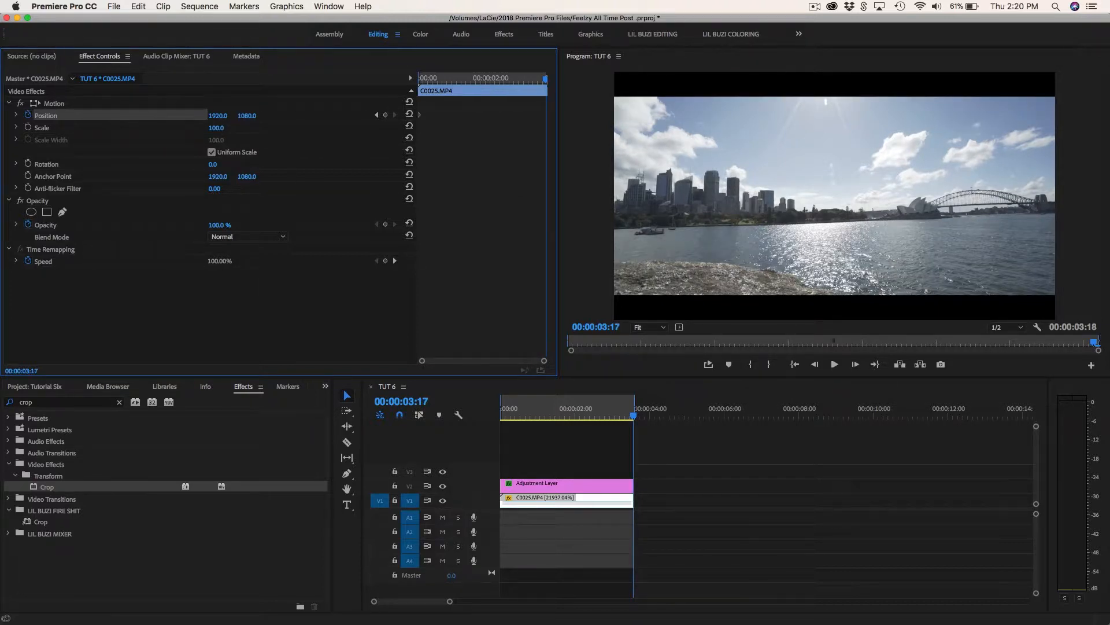
drag(247, 115, 367, 115)
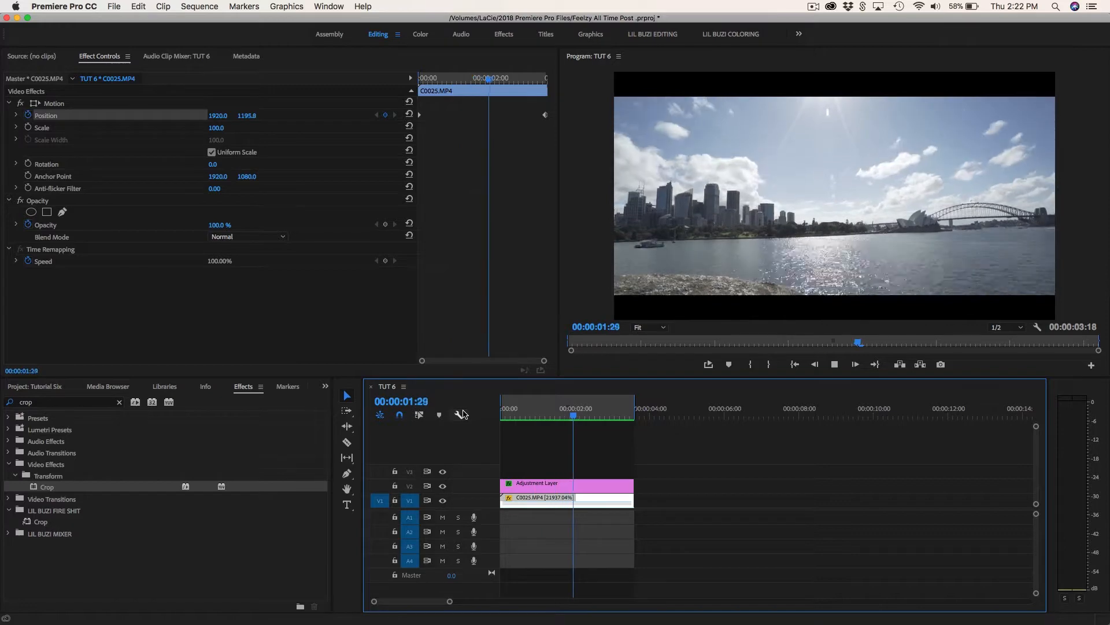
Play back the footage's vertical movement behind the black bars and return the playhead to the start.
key(Up)
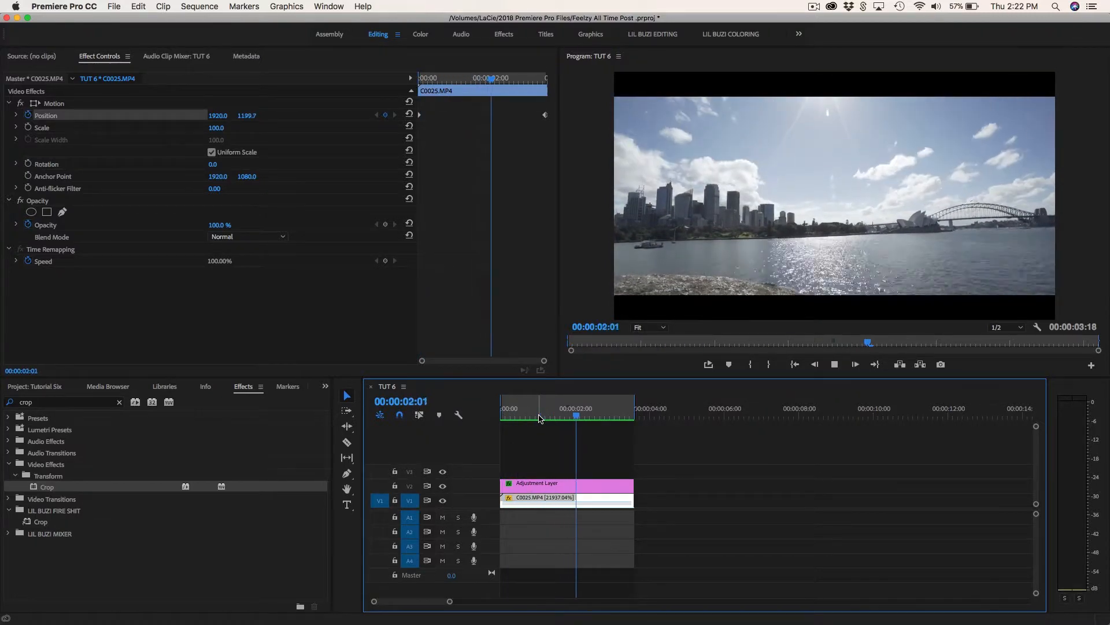
key(space)
drag(539, 416, 475, 415)
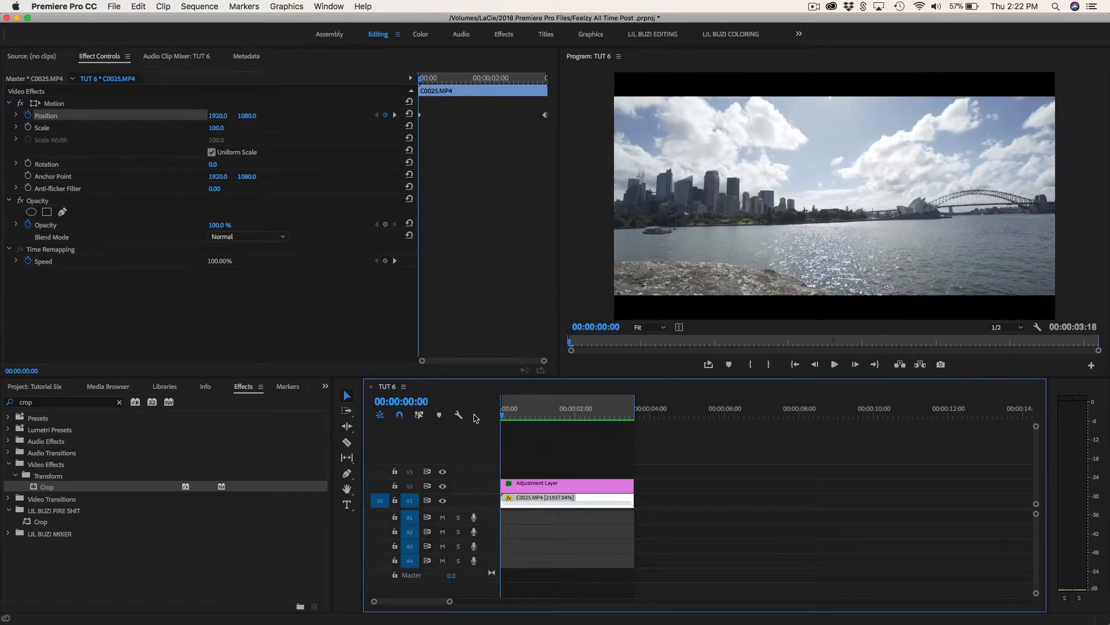
Delete the adjustment layer from the timeline and remove all Position keyframes from C0025.MP4.
click(522, 484)
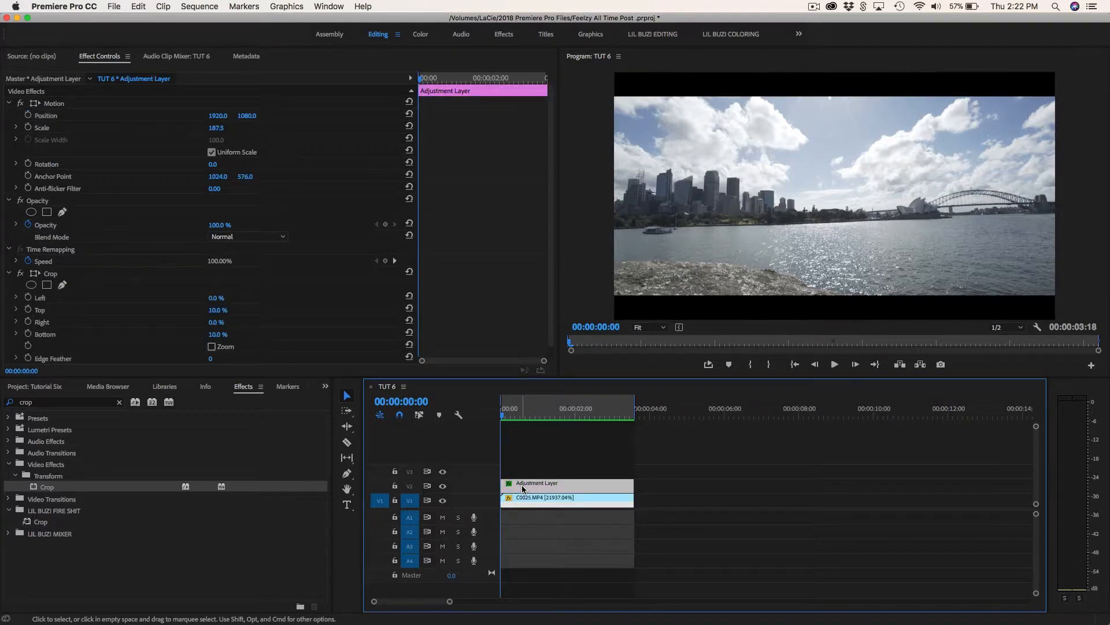
key(Delete)
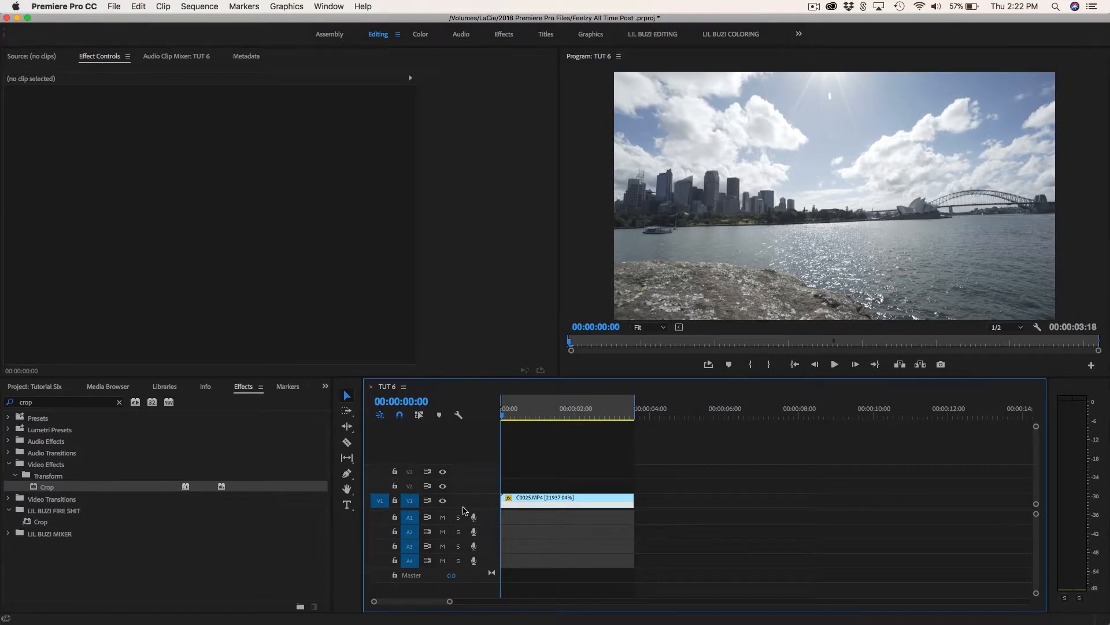
click(520, 501)
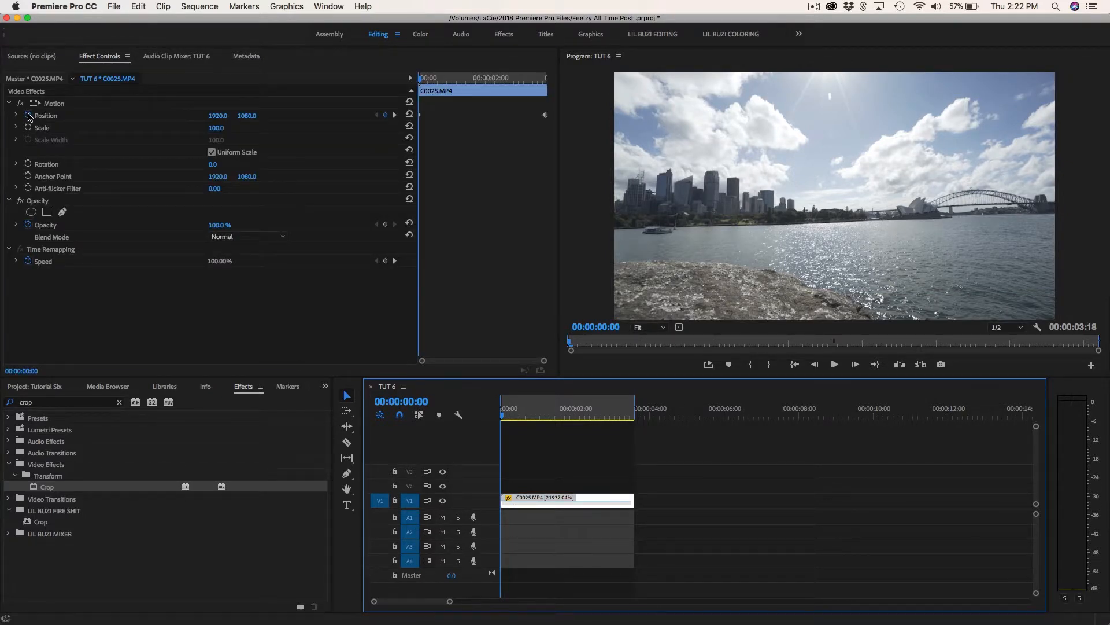
click(29, 116)
key(Return)
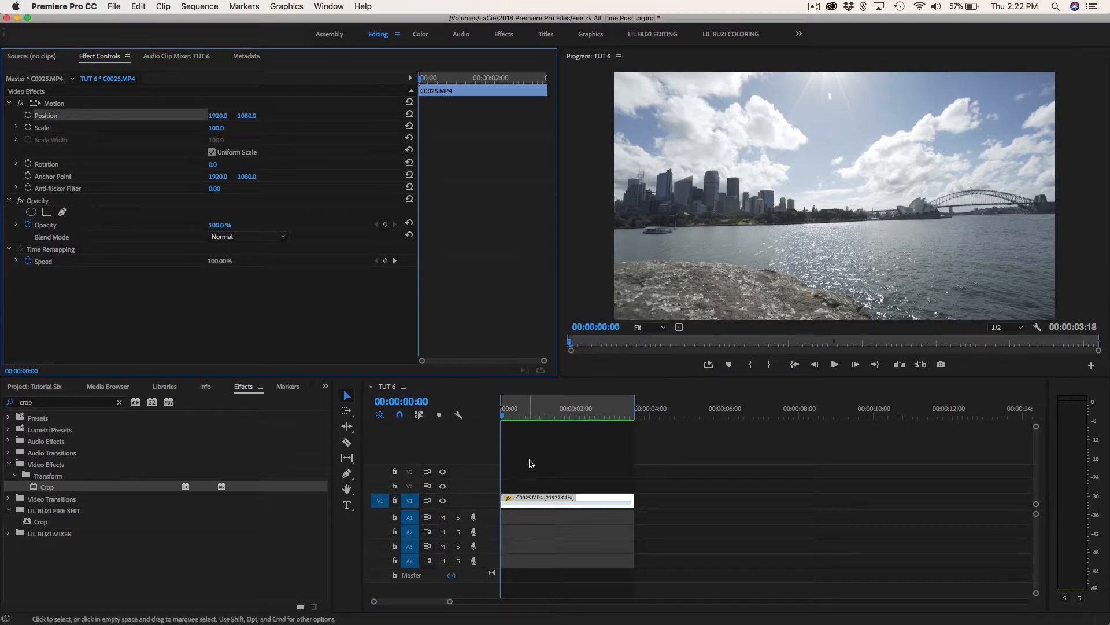
click(531, 464)
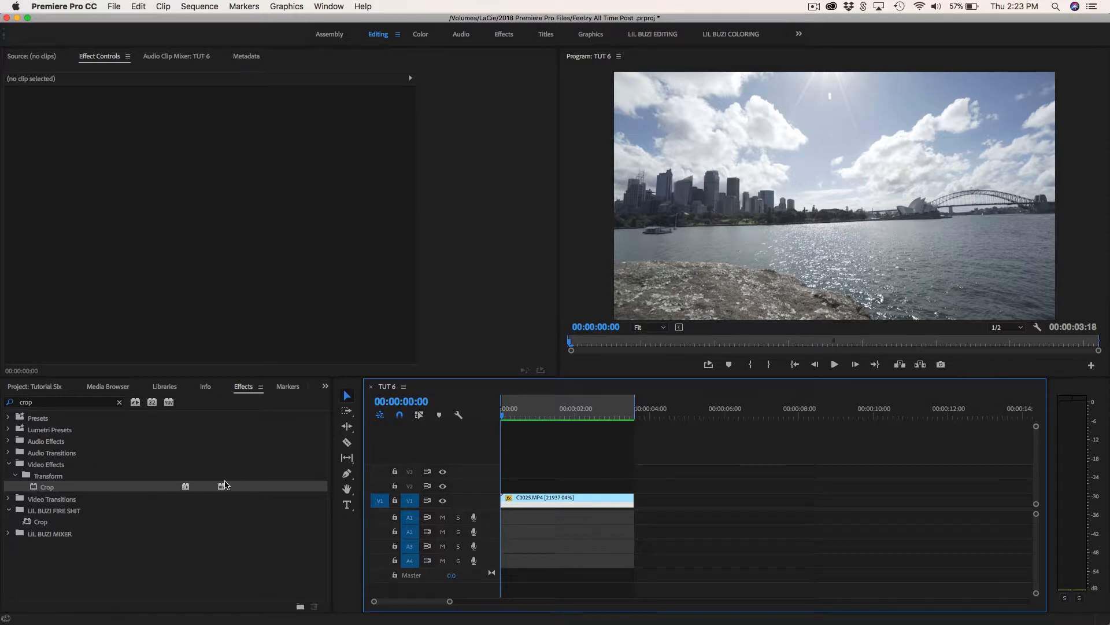
Apply the Crop effect directly to the C0025.MP4 clip and set its Top and Bottom to 10%.
click(32, 489)
drag(33, 489, 525, 502)
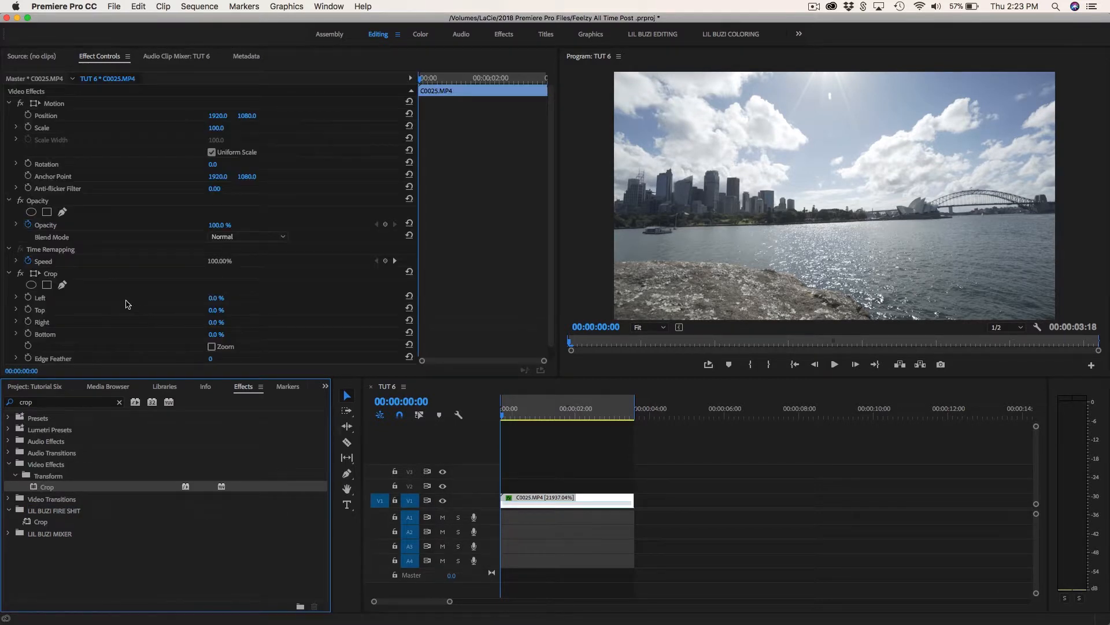
scroll(127, 304, down, 1)
click(223, 296)
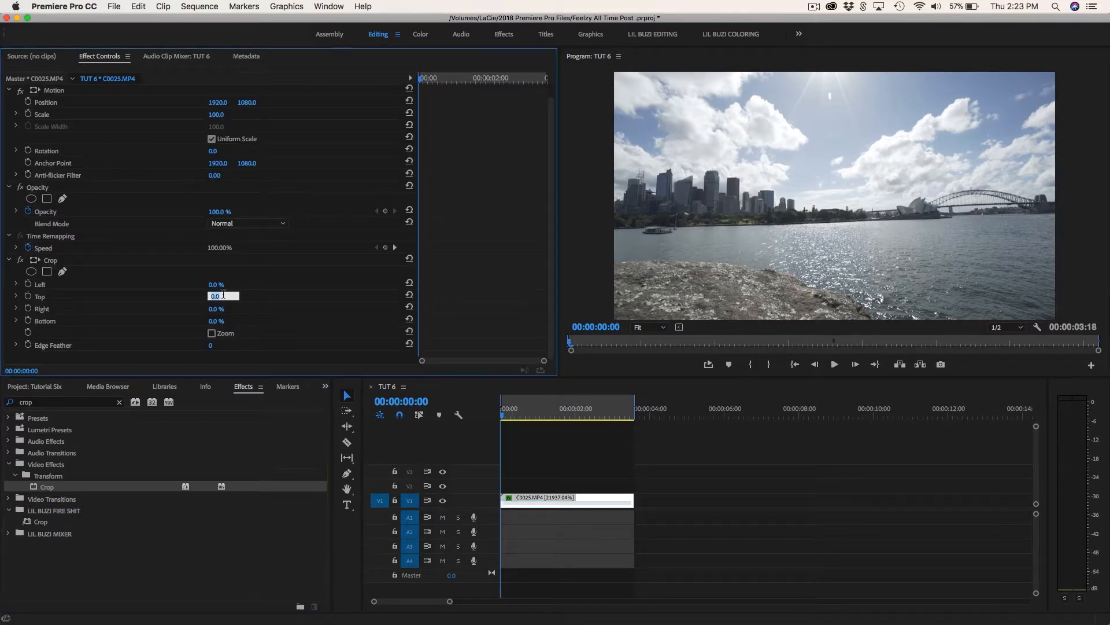
text(10)
key(Return)
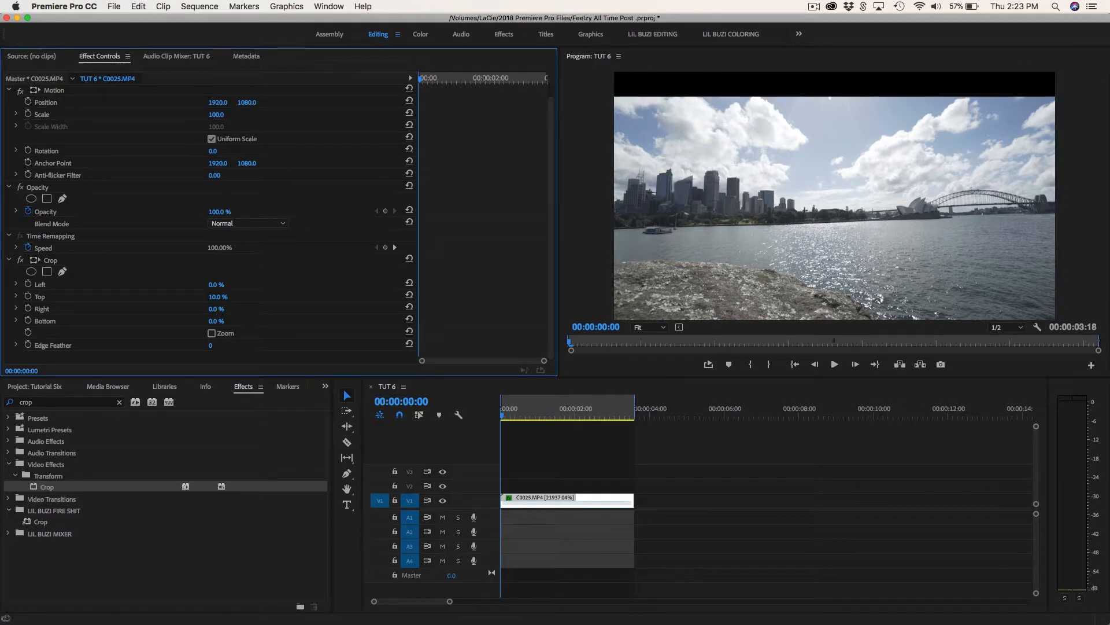
click(222, 321)
text(10)
key(Return)
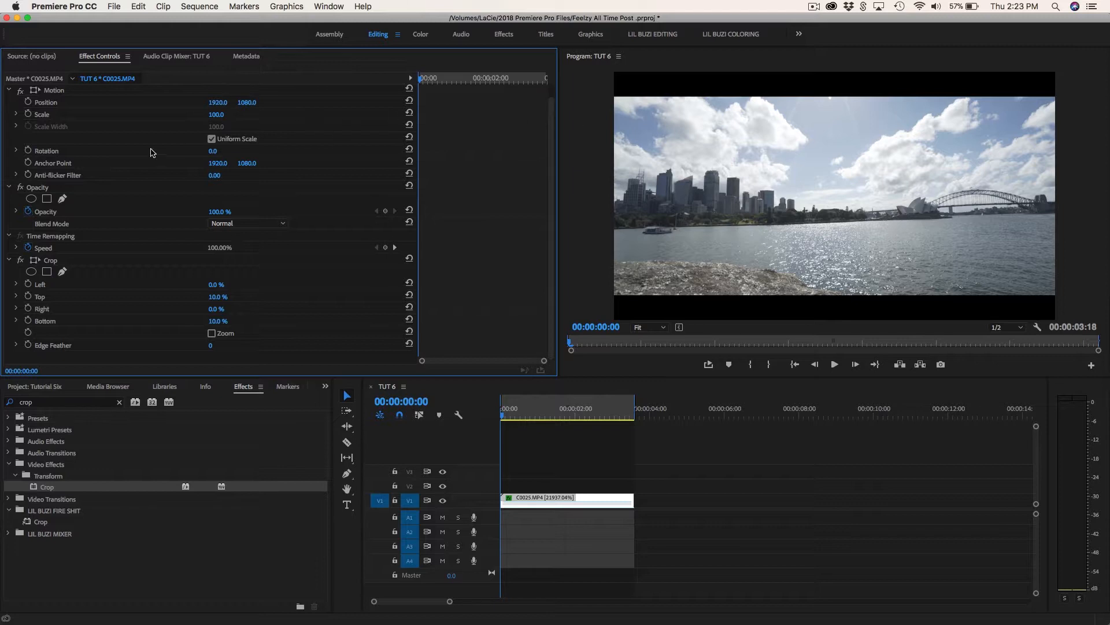
Keyframe C0025.MP4's Position at the first frame and at 00:00:03:17 with a vertical value of 1083, and play it from the start.
click(28, 103)
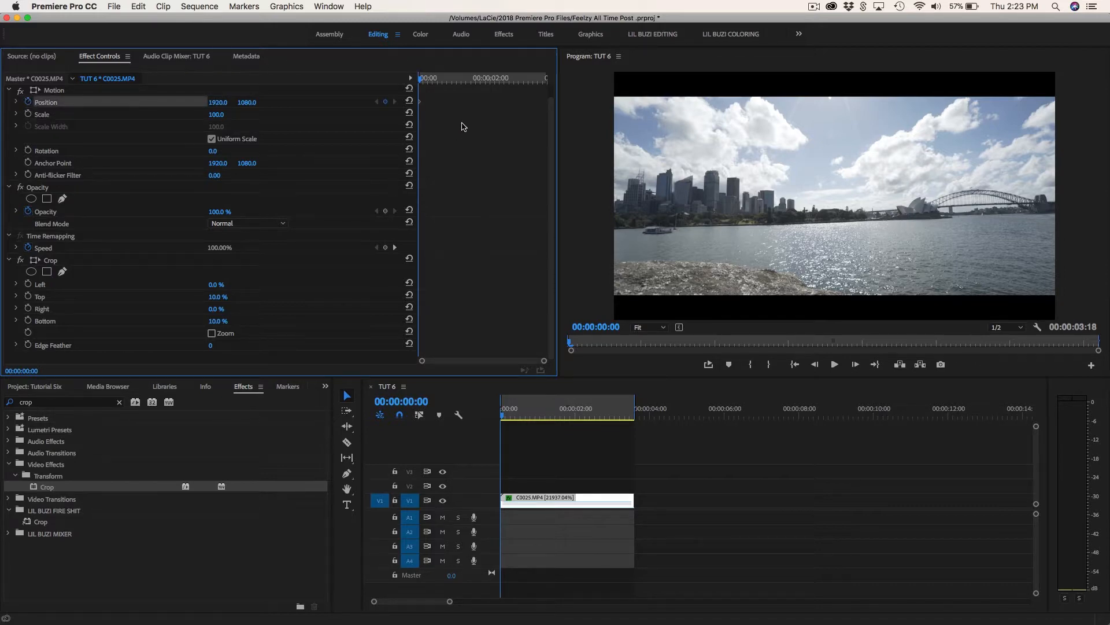
drag(423, 86, 549, 94)
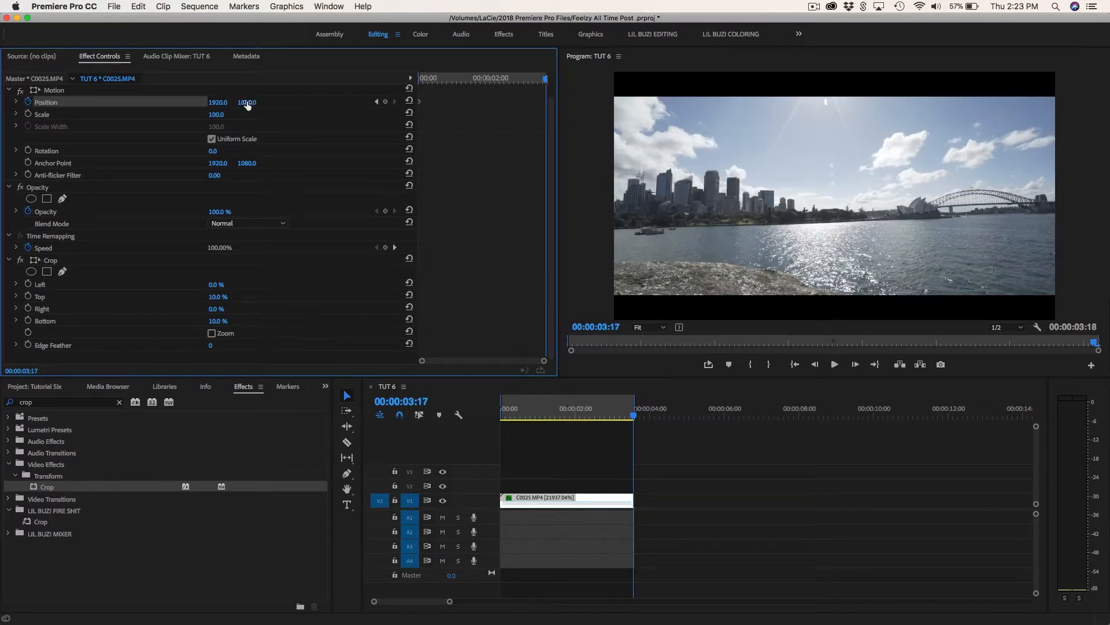
mouse_move(247, 105)
mouse_down()
mouse_move(460, 104)
mouse_move(200, 104)
mouse_move(725, 105)
mouse_move(105, 104)
mouse_move(286, 104)
mouse_move(240, 105)
mouse_move(250, 103)
mouse_up()
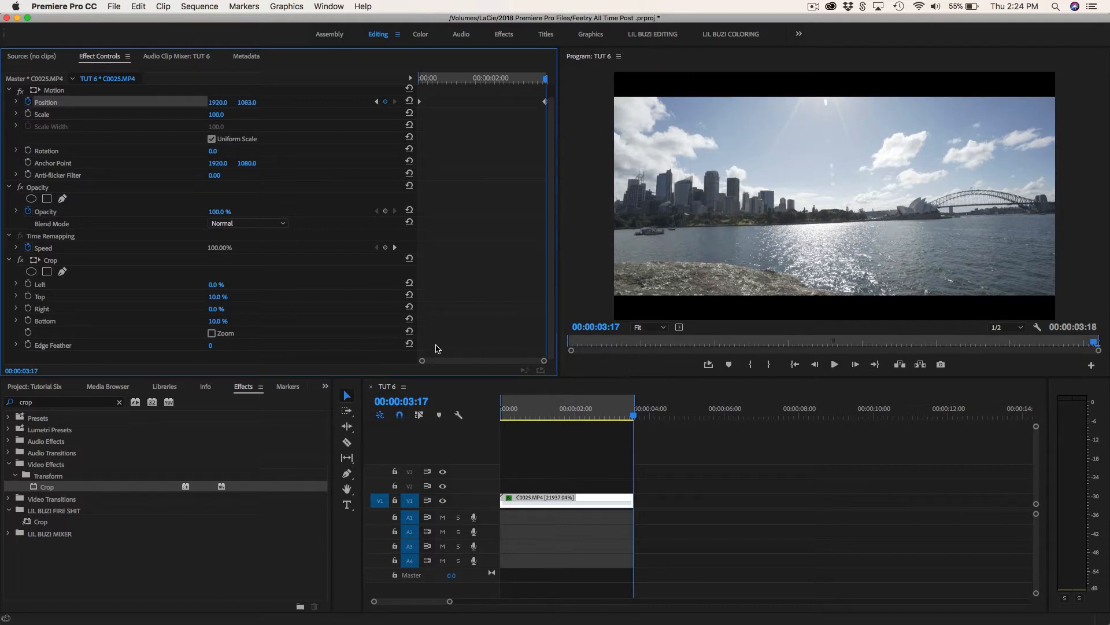
click(483, 416)
key(Home)
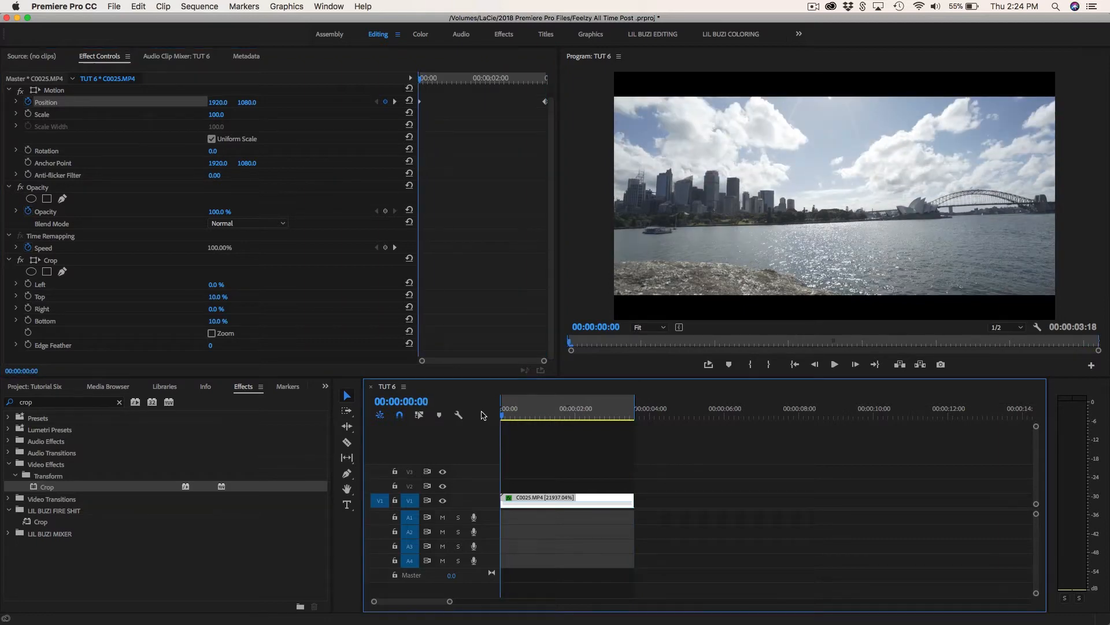
key(space)
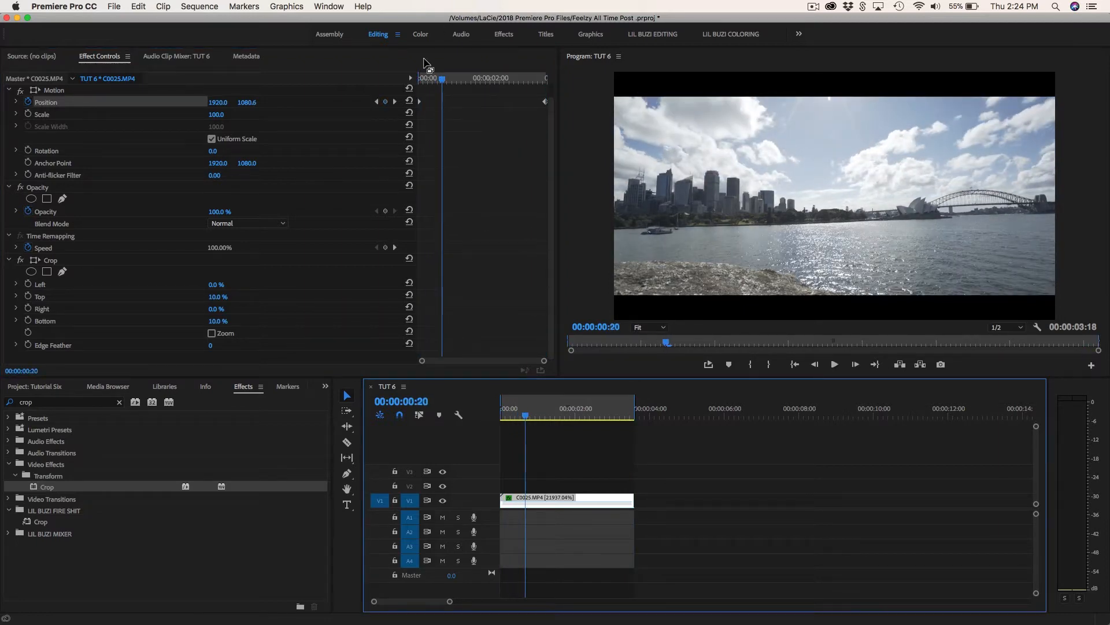
Set the vertical Position to 1259 at the 00:00:03:17 keyframe and play back the cropped clip's movement from the start.
click(395, 102)
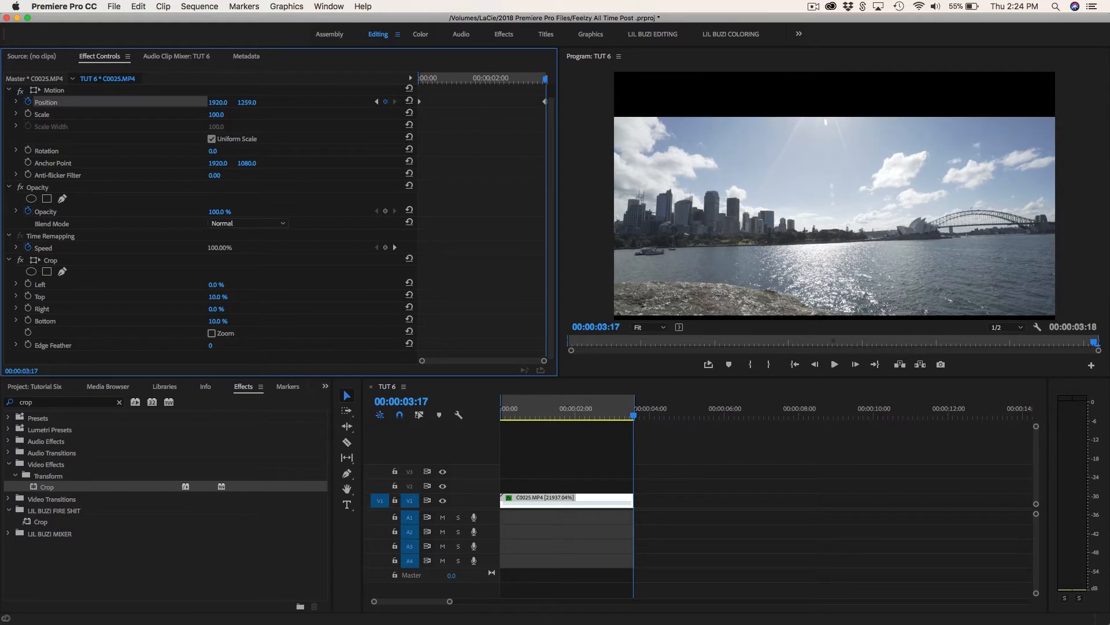
click(460, 423)
key(Home)
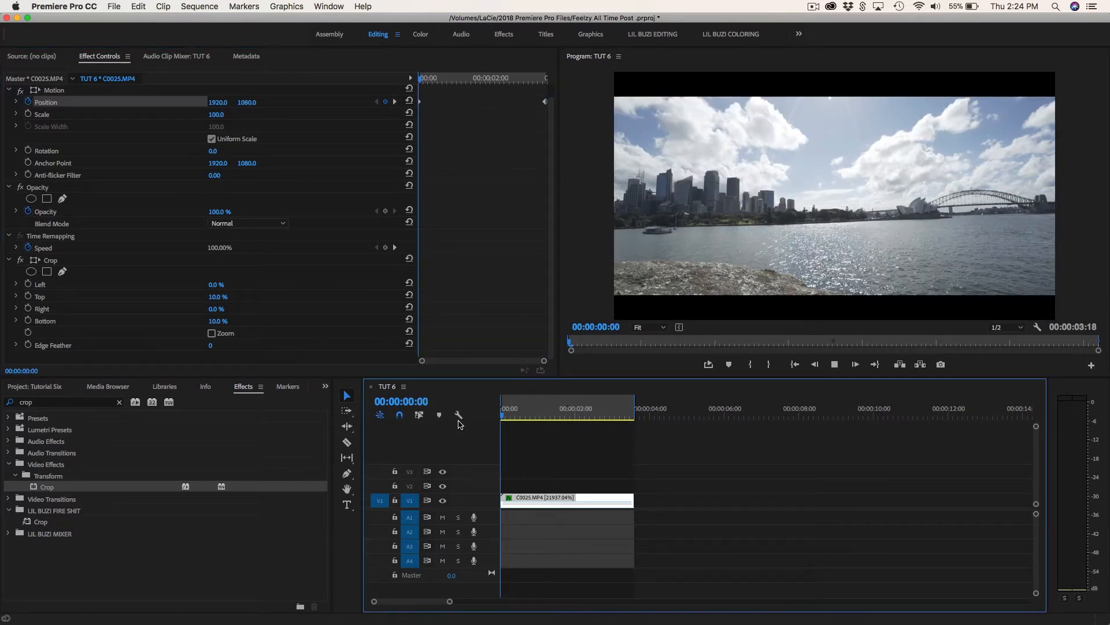
key(space)
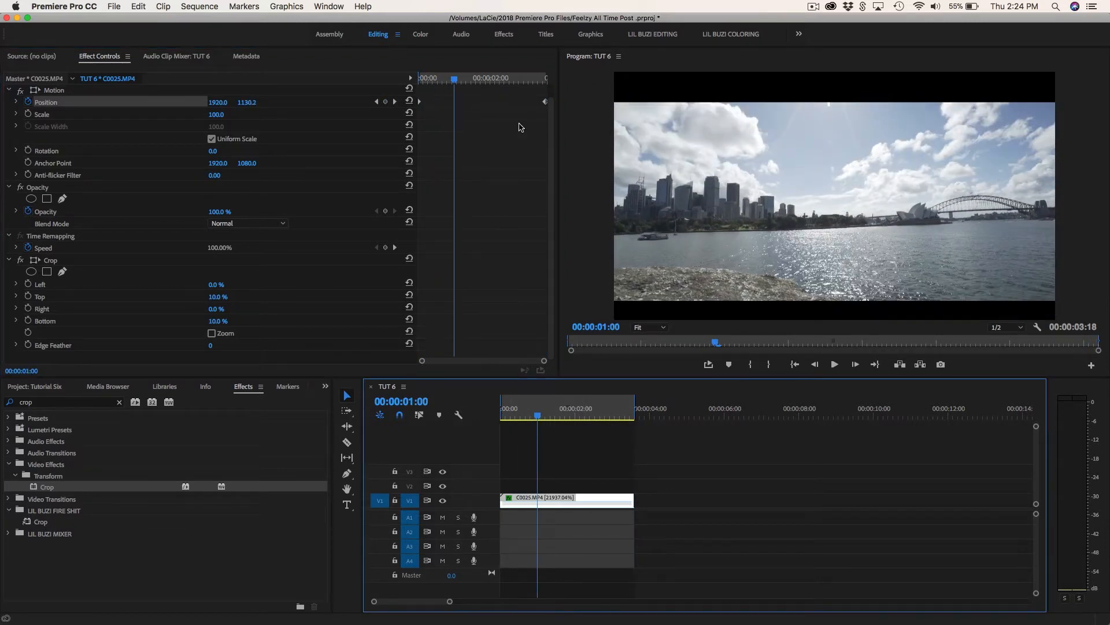
key(Home)
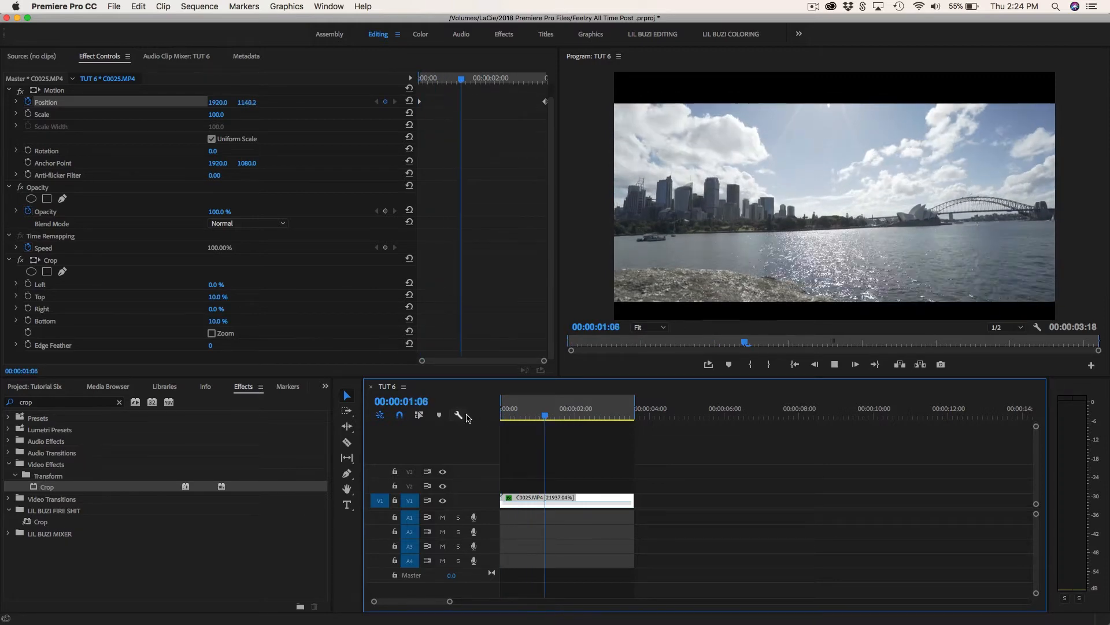
key(space)
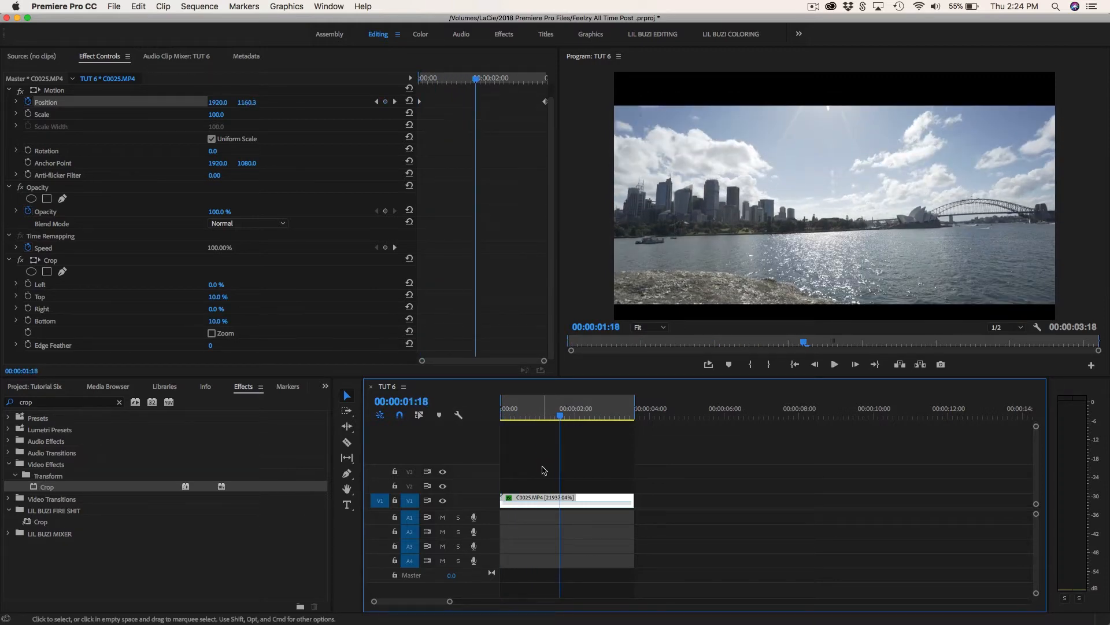